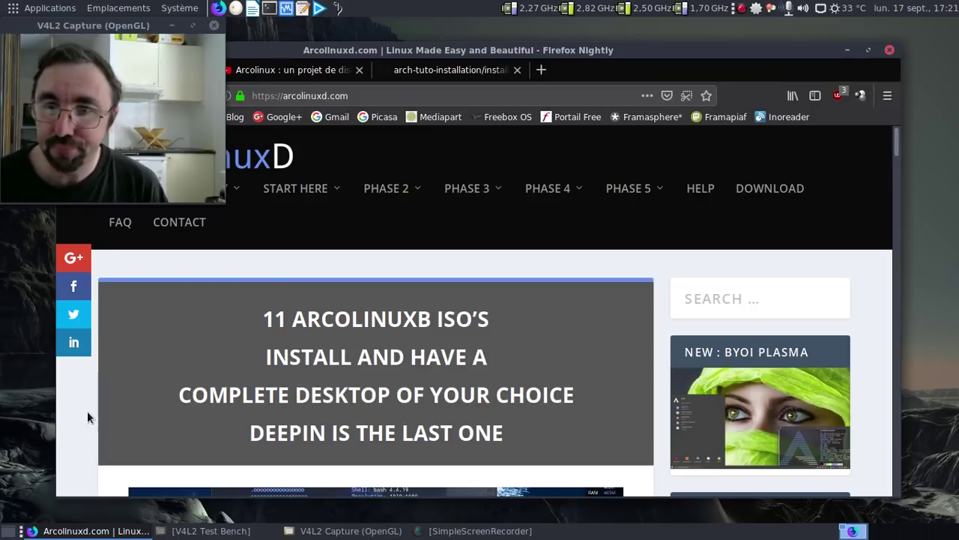
Scroll the ArcoLinuxD homepage past Learning Path to the Budgie and Cinnamon gallery links
{"action": "scroll", "coordinate": [87, 410], "scroll_direction": "down", "scroll_amount": 5}
{"action": "scroll", "coordinate": [87, 410], "scroll_direction": "down", "scroll_amount": 15}
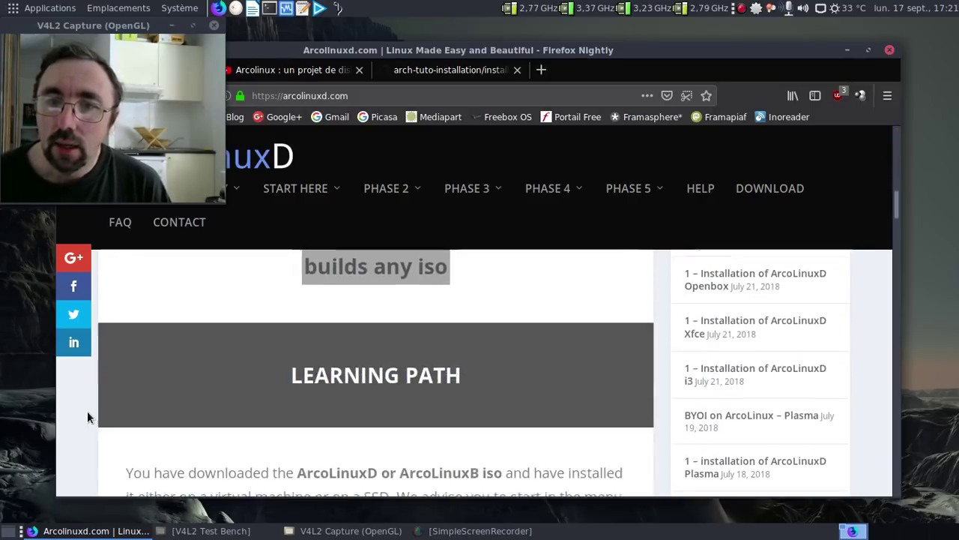
{"action": "scroll", "coordinate": [87, 411], "scroll_direction": "down", "scroll_amount": 15}
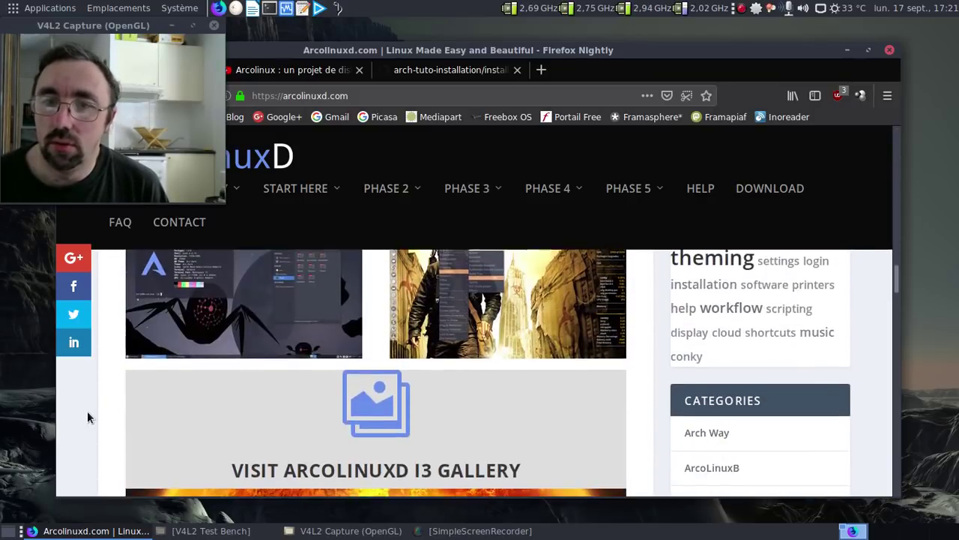
{"action": "scroll", "coordinate": [87, 411], "scroll_direction": "down", "scroll_amount": 4}
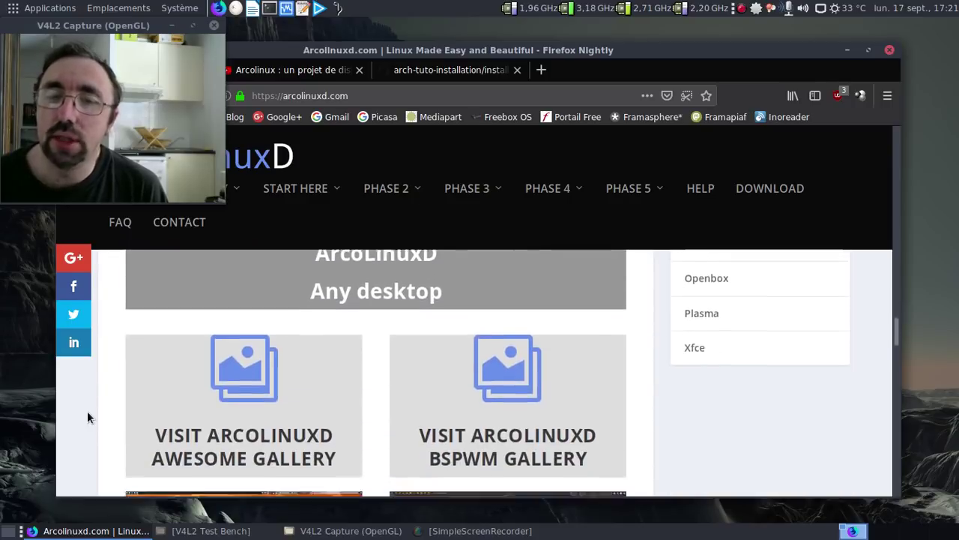
{"action": "scroll", "coordinate": [86, 411], "scroll_direction": "down", "scroll_amount": 2}
{"action": "scroll", "coordinate": [86, 411], "scroll_direction": "down", "scroll_amount": 5}
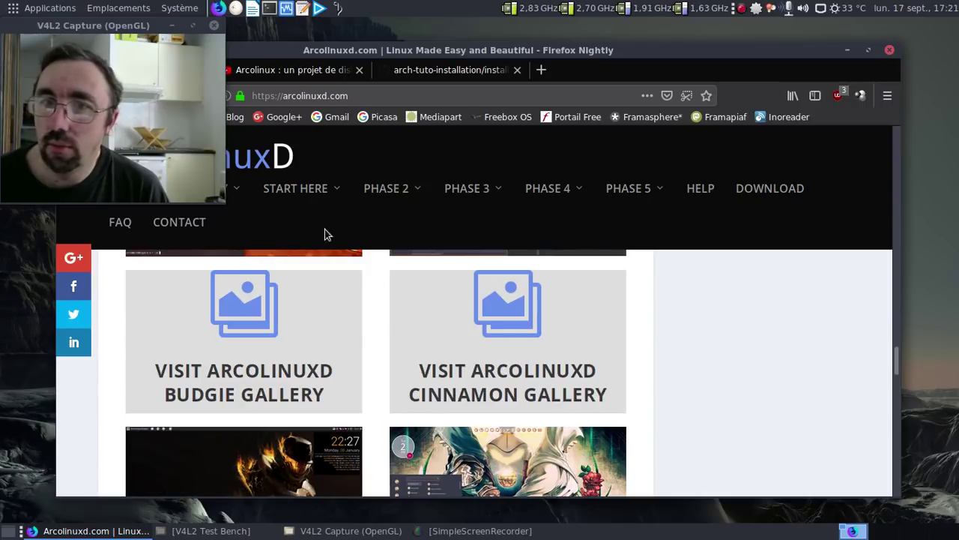
{"action": "mouse_move", "coordinate": [552, 188]}
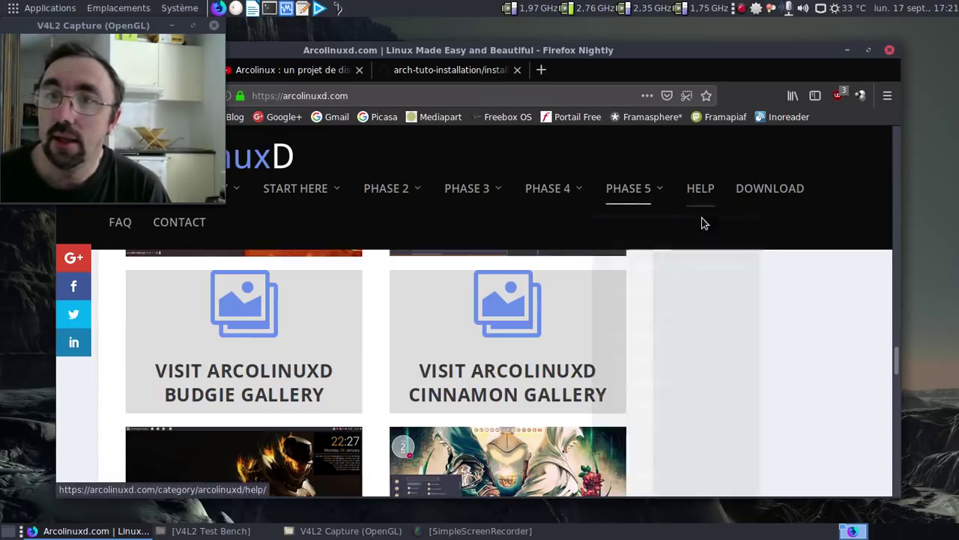
Read the Deepin-Desktop addendum in the arch-tuto-installation guide, then minimize Firefox Nightly
{"action": "left_click", "coordinate": [425, 69]}
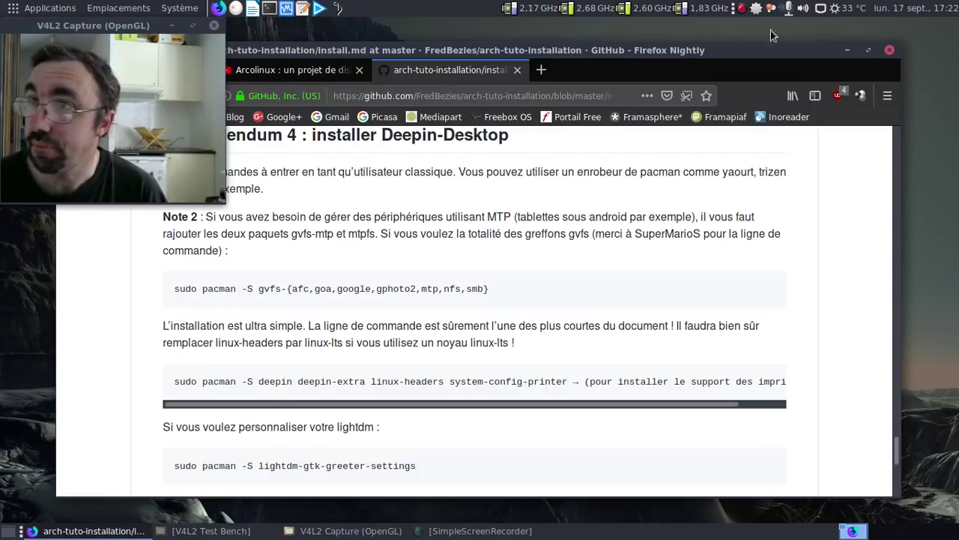
{"action": "left_click", "coordinate": [846, 50]}
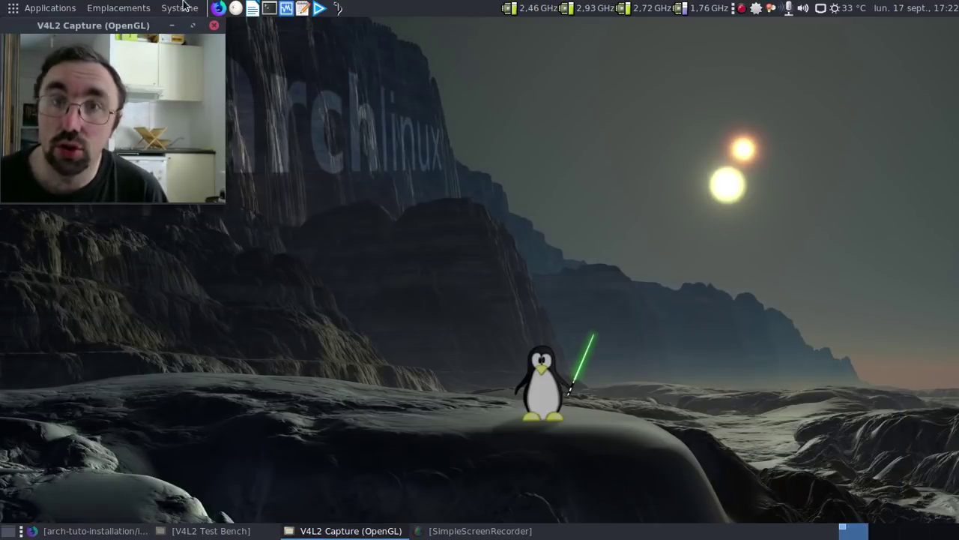
In the ArcoLinux D VM settings, raise the processor count from 2 to 4
{"action": "left_click", "coordinate": [287, 9]}
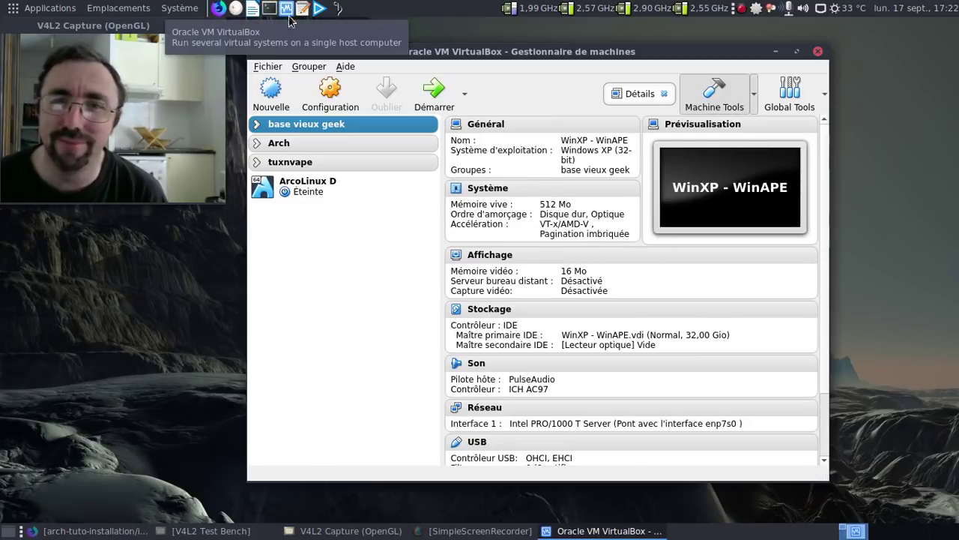
{"action": "left_click", "coordinate": [370, 190]}
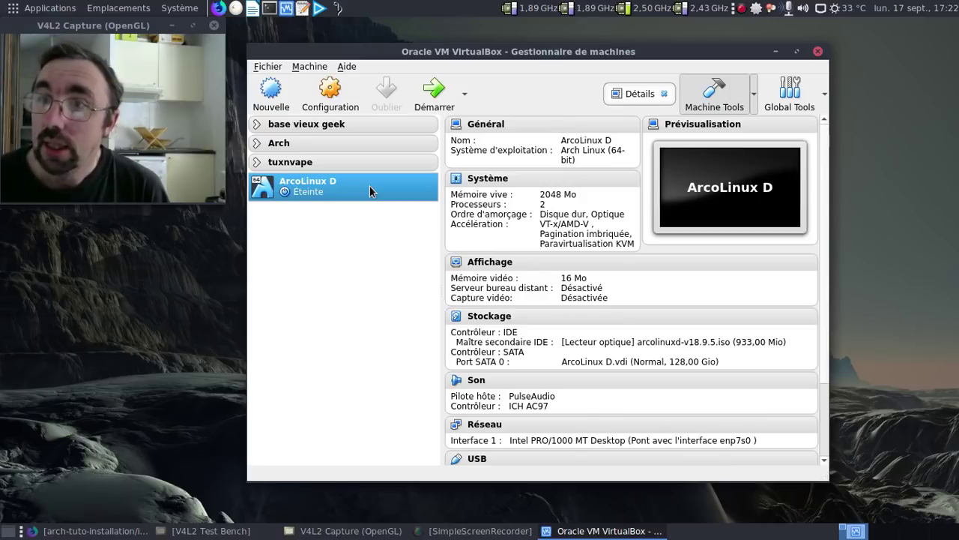
{"action": "left_click", "coordinate": [473, 179]}
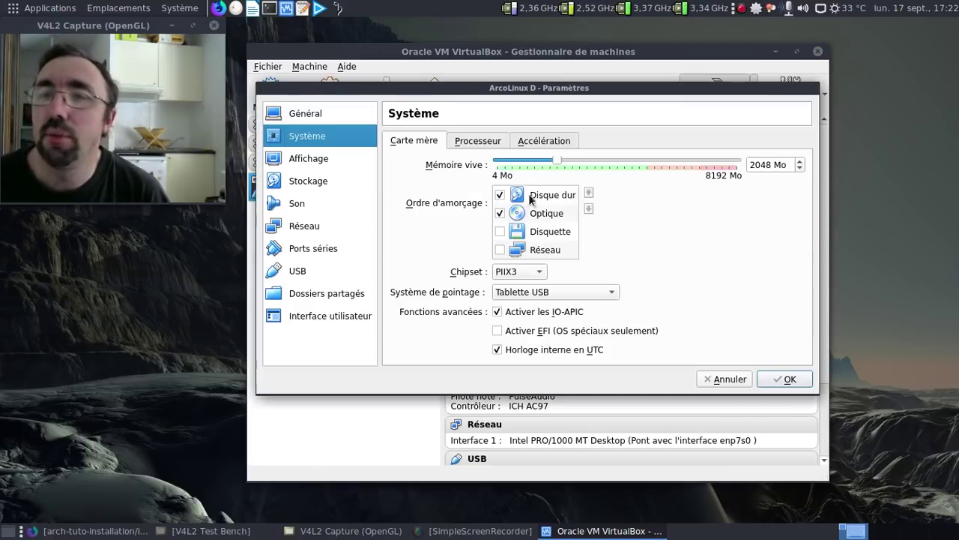
{"action": "left_click", "coordinate": [474, 145]}
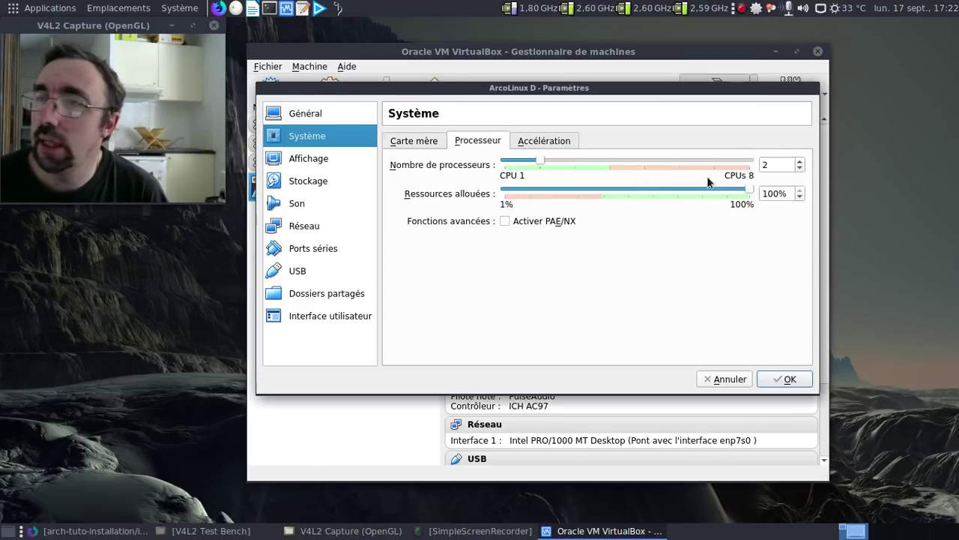
{"action": "double_click", "coordinate": [766, 165]}
{"action": "type", "text": "4"}
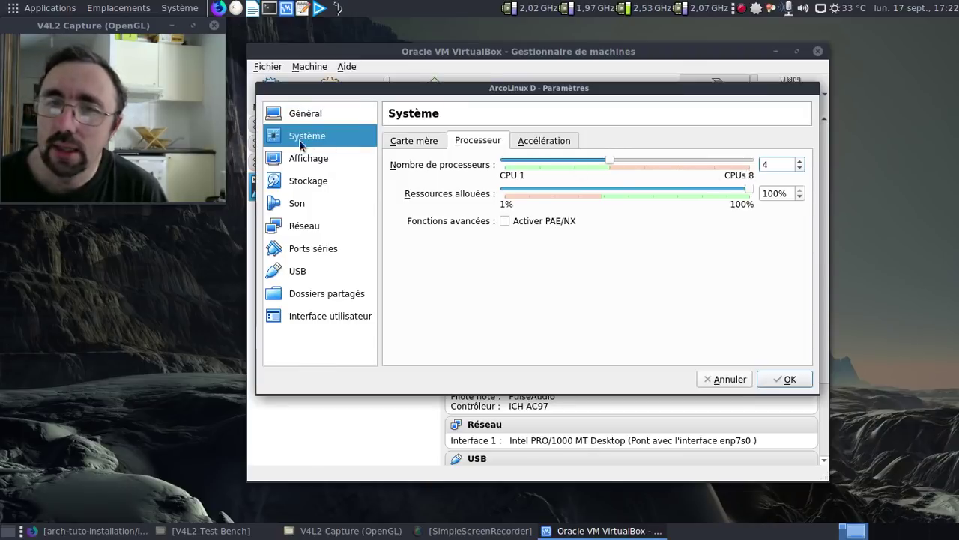
Set the motherboard's Mémoire vive to 4096 Mo and apply the settings
{"action": "left_click", "coordinate": [304, 165]}
{"action": "left_click", "coordinate": [308, 136]}
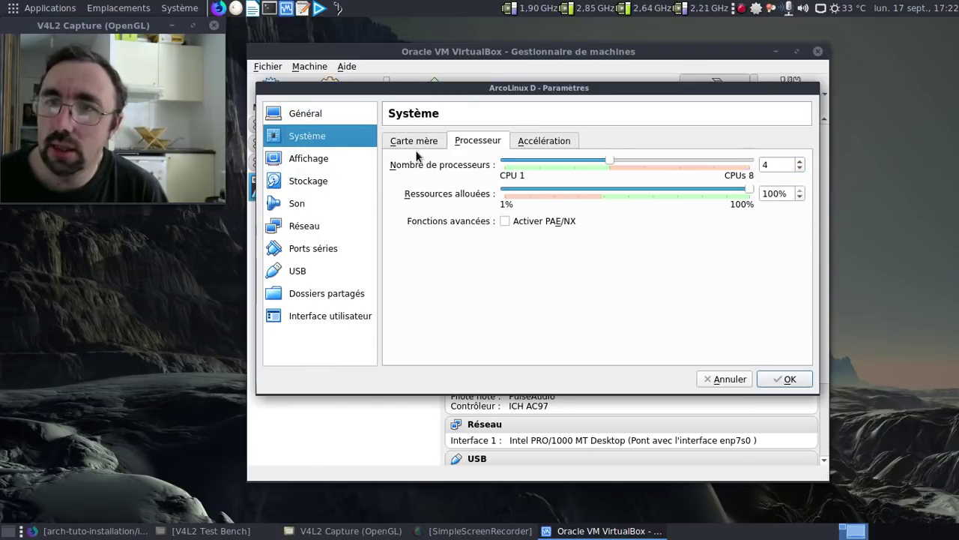
{"action": "left_click", "coordinate": [410, 139]}
{"action": "double_click", "coordinate": [766, 165]}
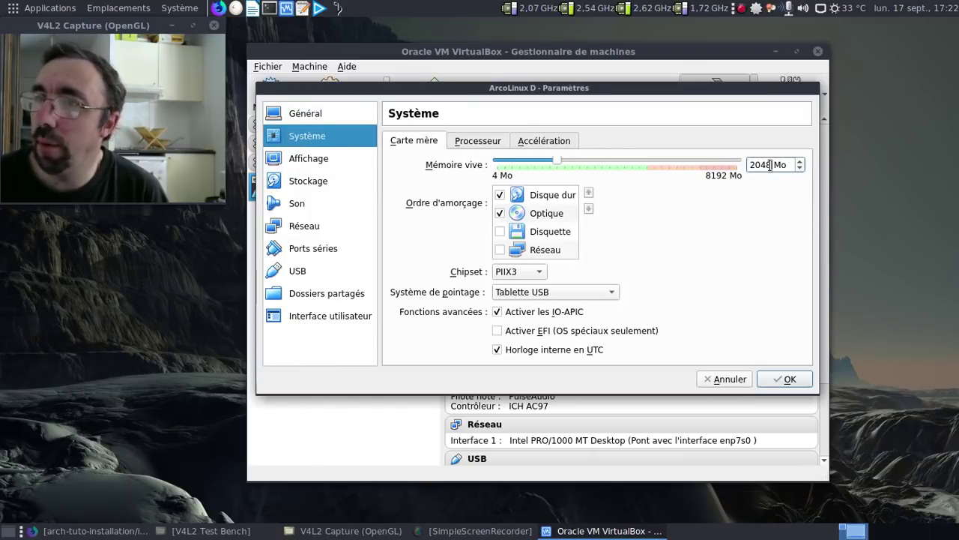
{"action": "type", "text": "4096"}
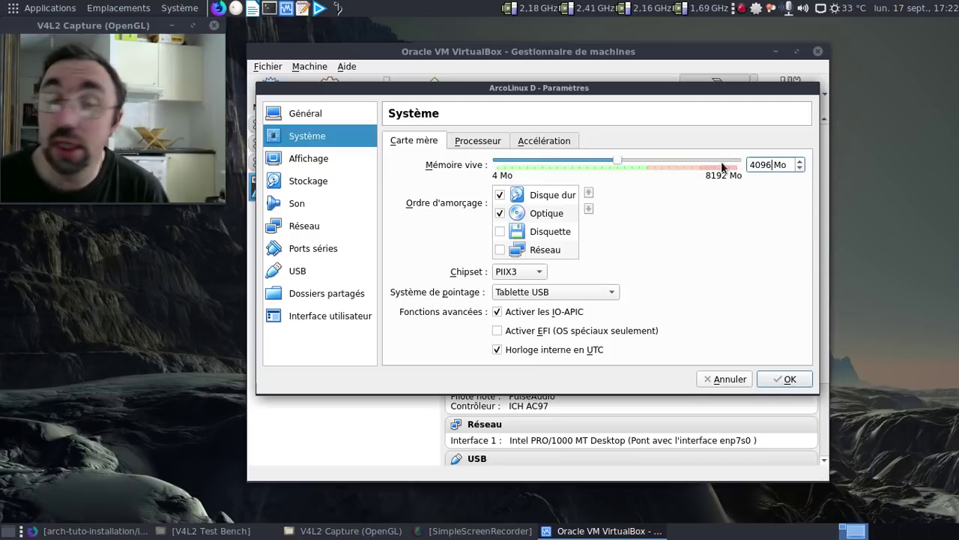
{"action": "left_click", "coordinate": [786, 380]}
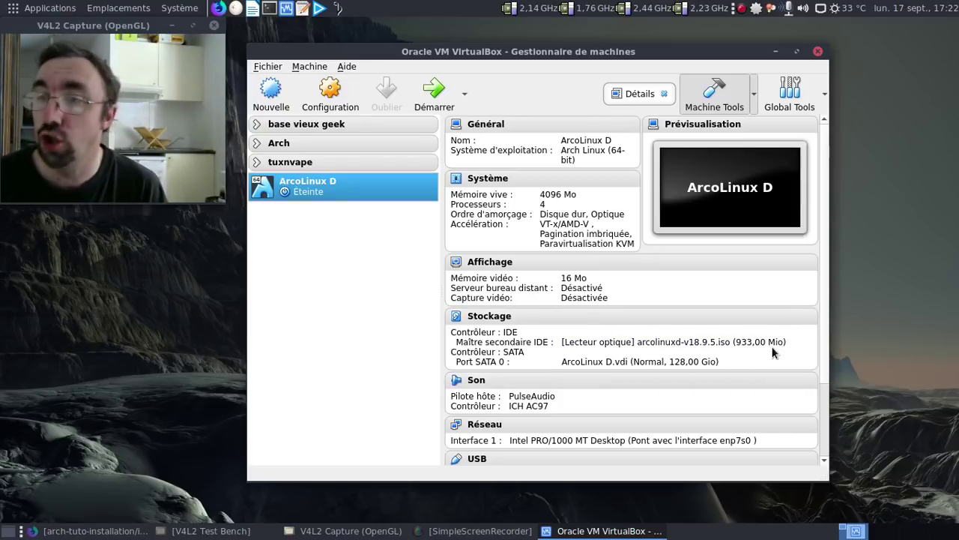
Start the ArcoLinux D VM, boot the live ISO, and reposition the VM window
{"action": "left_click", "coordinate": [434, 92]}
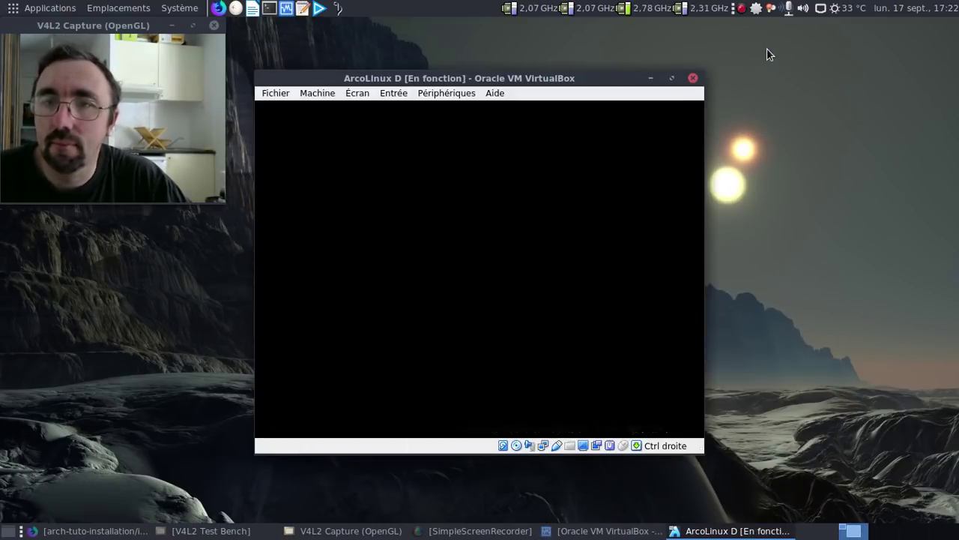
{"action": "key", "text": "Return"}
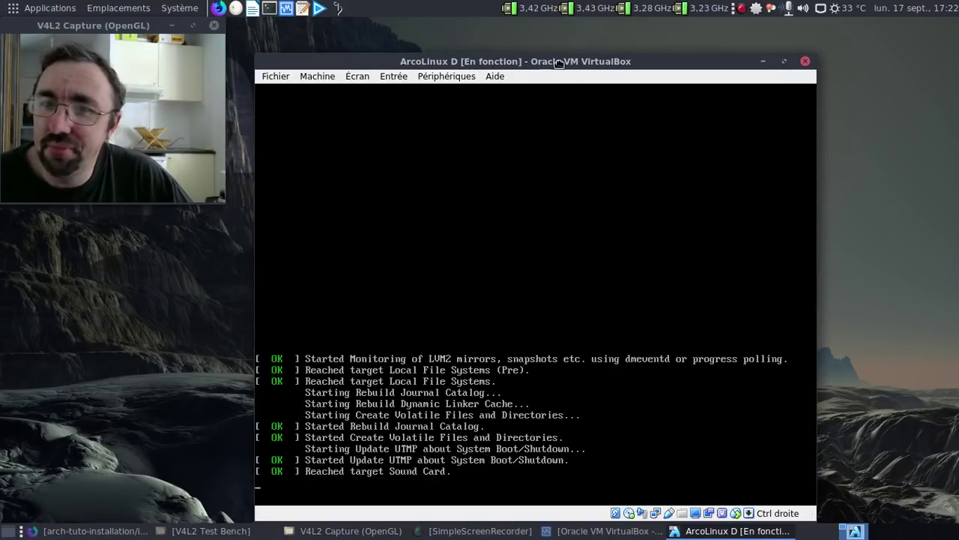
{"action": "left_click_drag", "start_coordinate": [559, 63], "coordinate": [543, 33]}
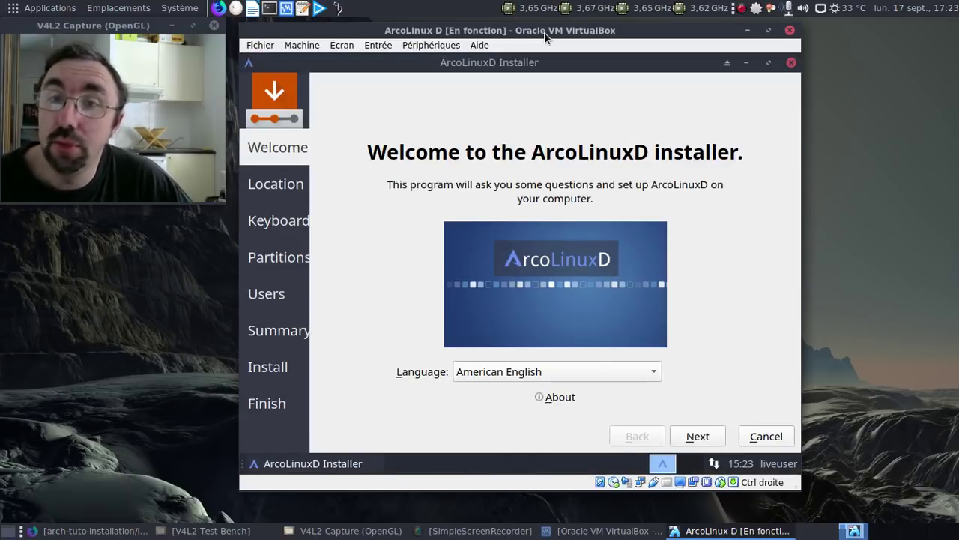
Run the installer in français with Europe/Paris, default keyboard, and Effacer le disque partitioning
{"action": "left_click", "coordinate": [553, 369]}
{"action": "left_click", "coordinate": [538, 424]}
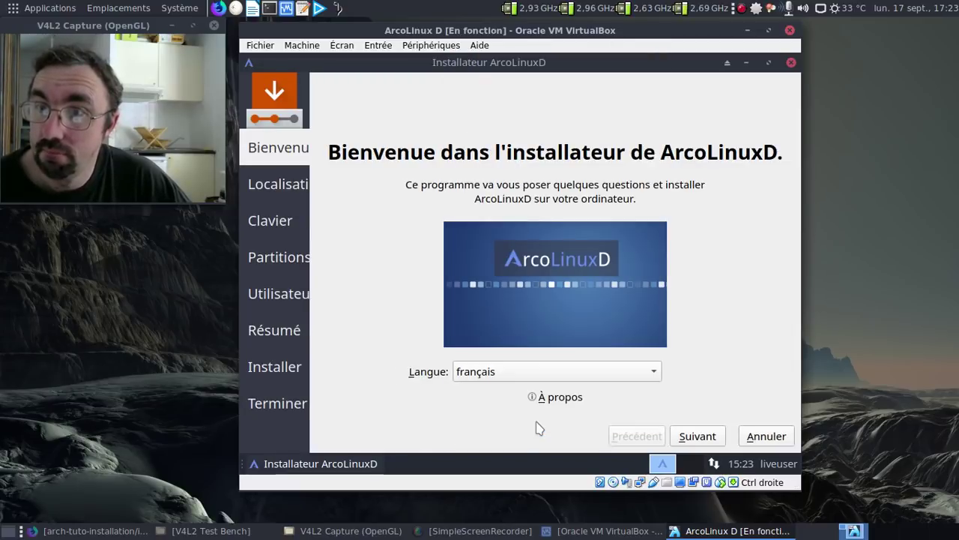
{"action": "left_click", "coordinate": [697, 437]}
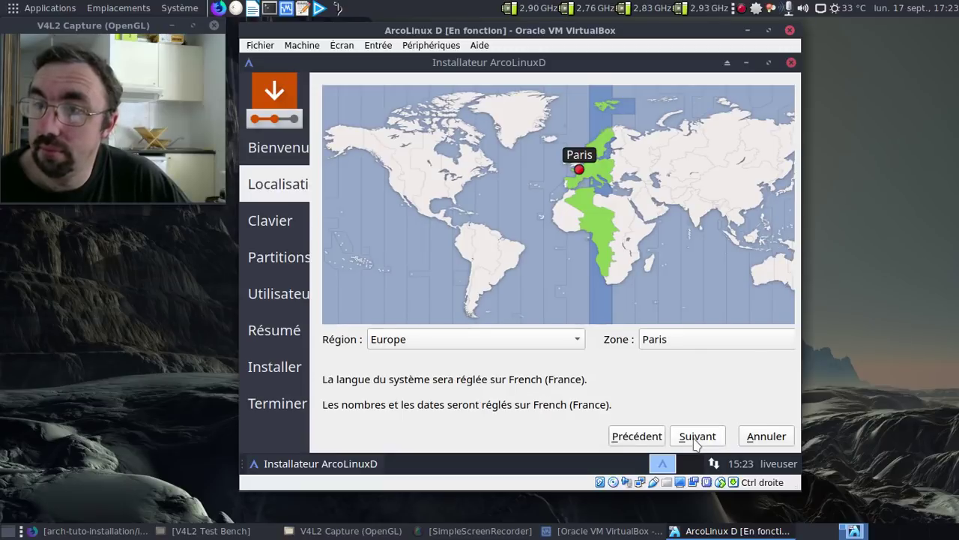
{"action": "left_click", "coordinate": [697, 436]}
{"action": "left_click", "coordinate": [695, 438]}
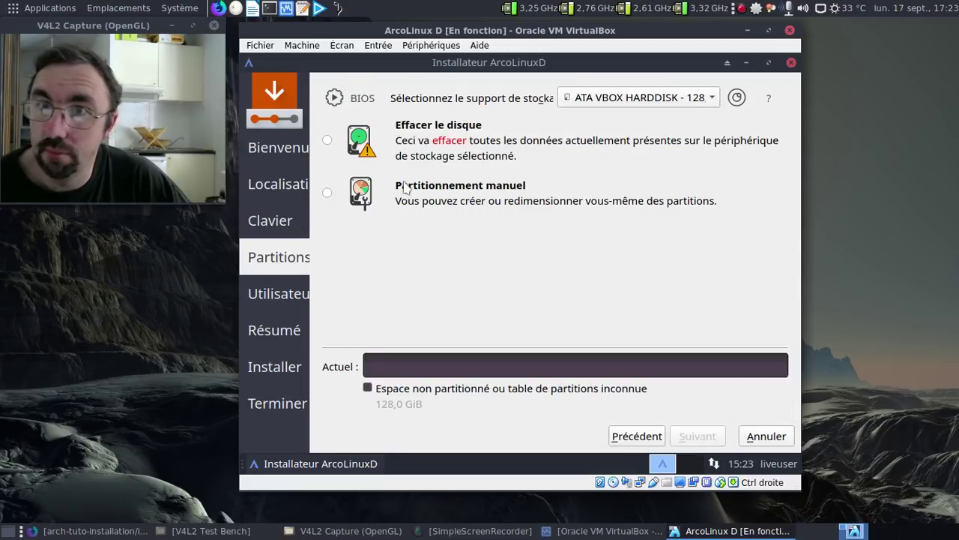
{"action": "left_click", "coordinate": [327, 141]}
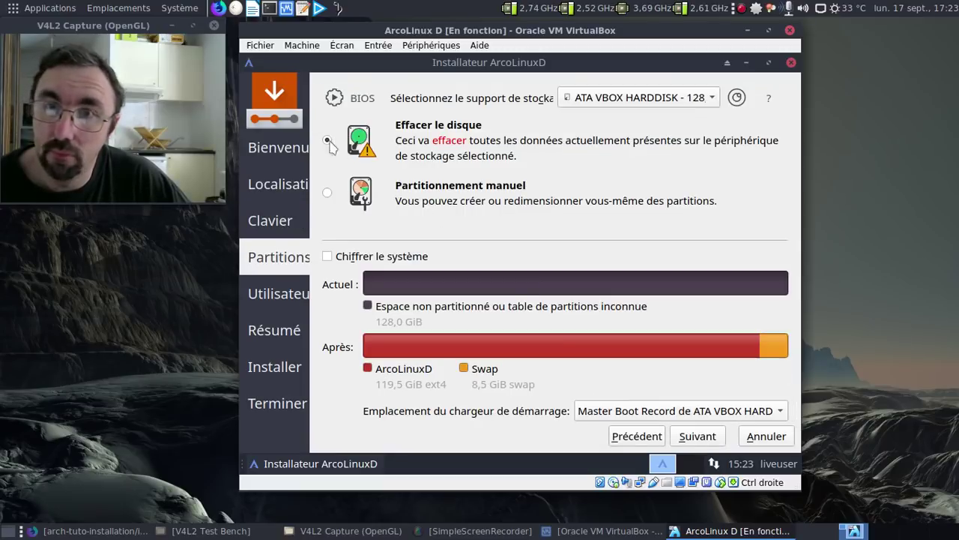
{"action": "left_click", "coordinate": [696, 436]}
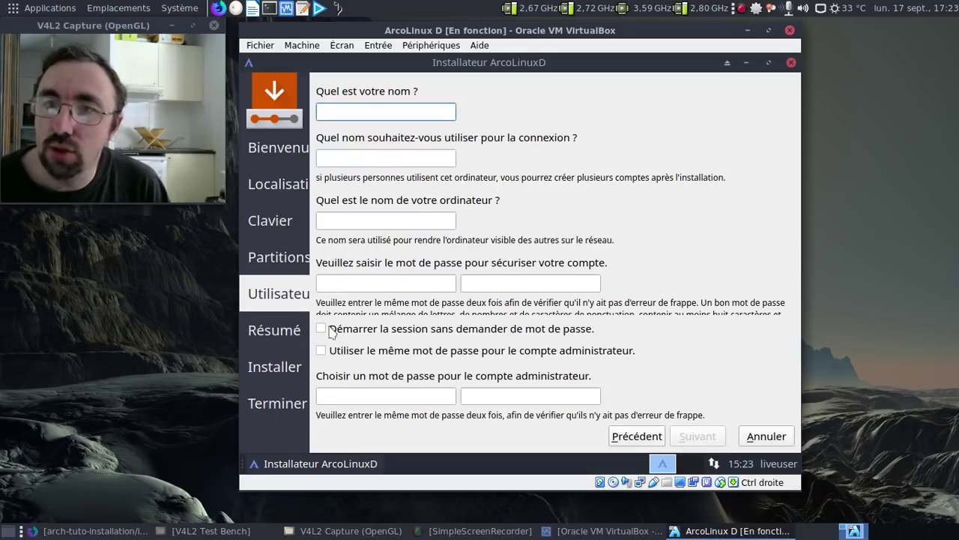
Enable reusing the password for the administrator, then enter the full name, login name and computer name
{"action": "left_click", "coordinate": [322, 352]}
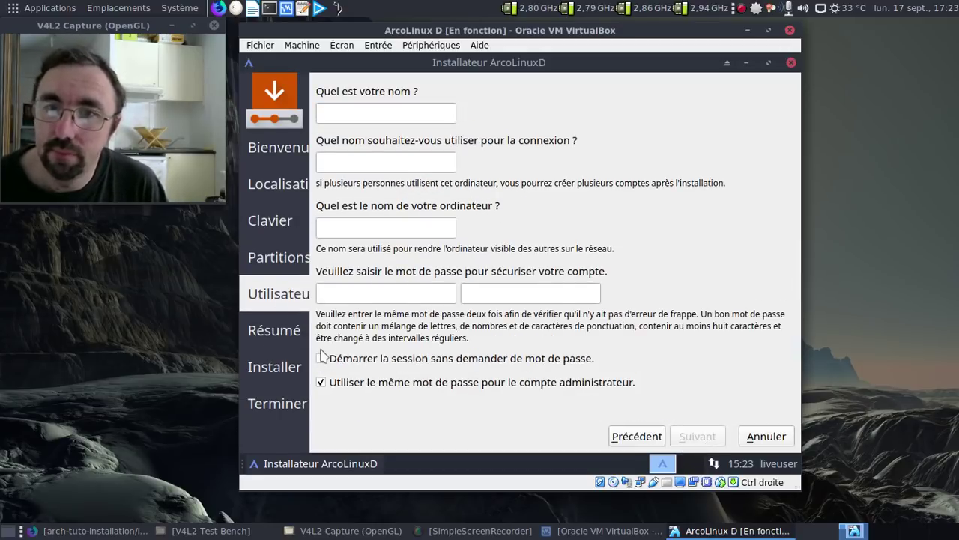
{"action": "left_click", "coordinate": [366, 113]}
{"action": "type", "text": "F"}
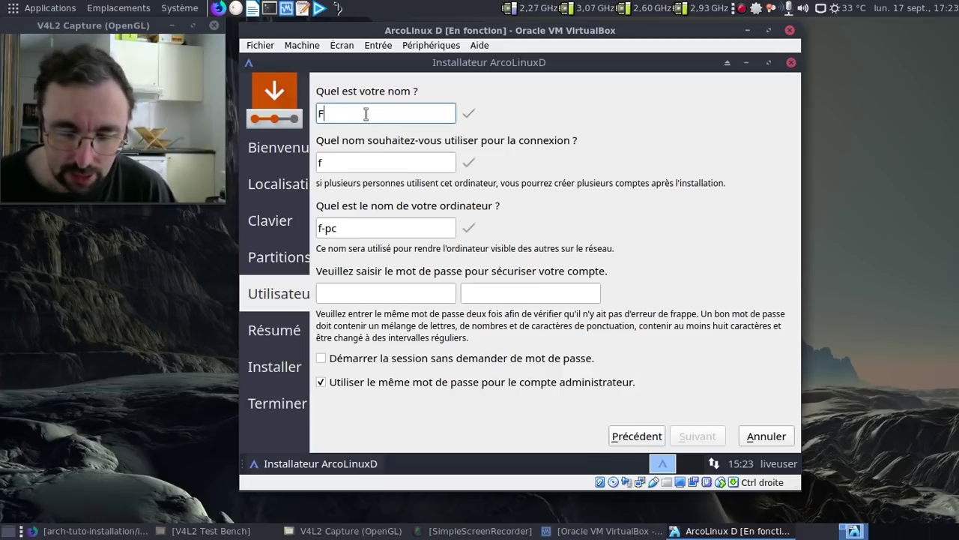
{"action": "type", "text": "rederic Bezies"}
{"action": "key", "text": "Tab"}
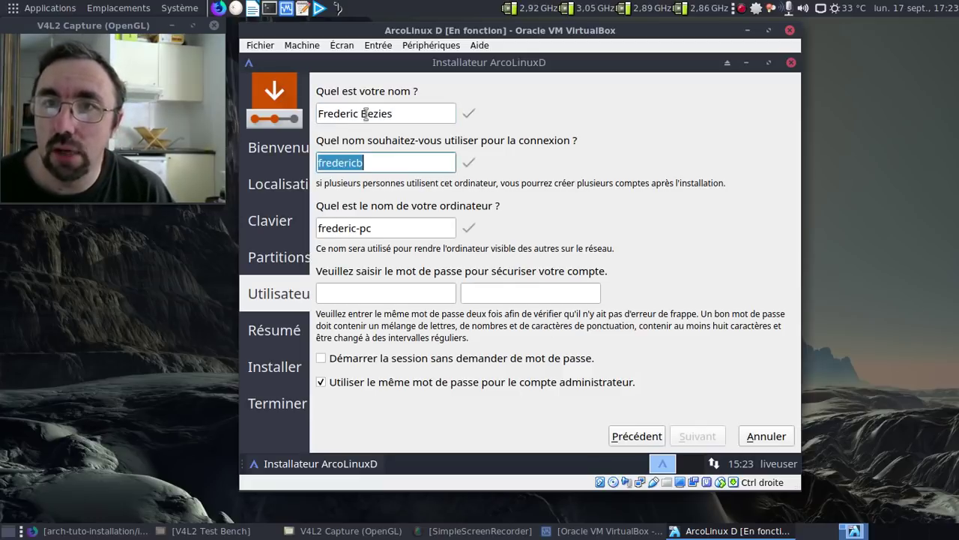
{"action": "type", "text": "fred"}
{"action": "key", "text": "Tab"}
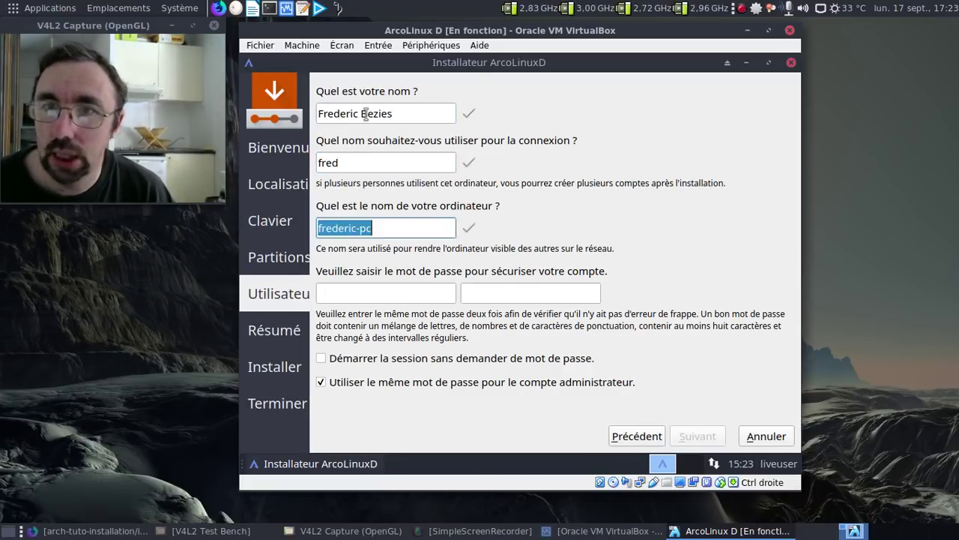
{"action": "type", "text": "fredo-"}
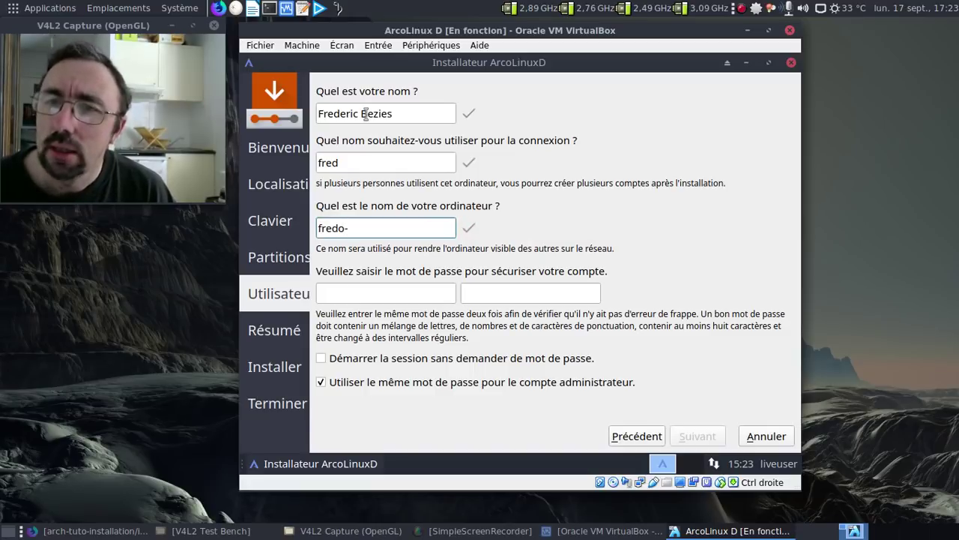
{"action": "type", "text": "arco"}
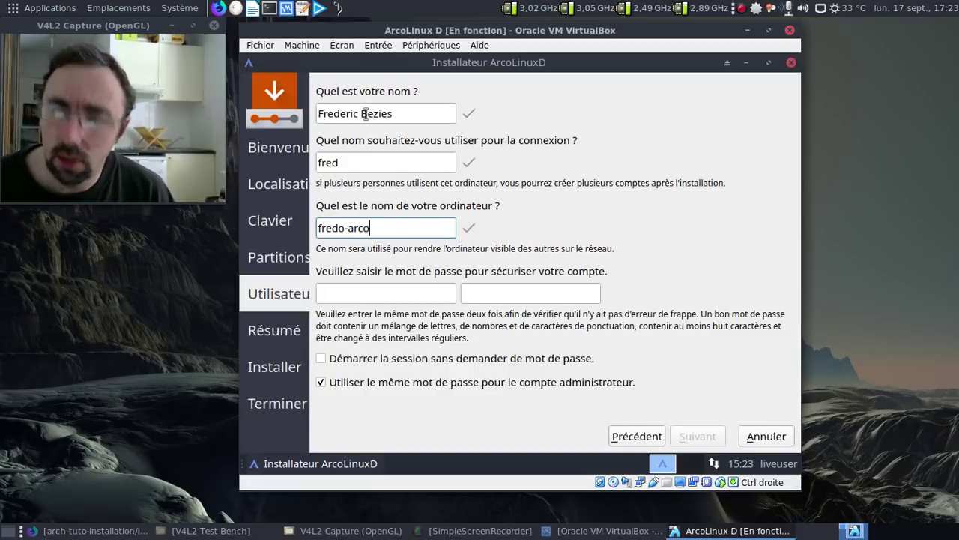
{"action": "type", "text": "d"}
Enter and confirm the account password, then launch the installation from the Résumé page
{"action": "key", "text": "Tab"}
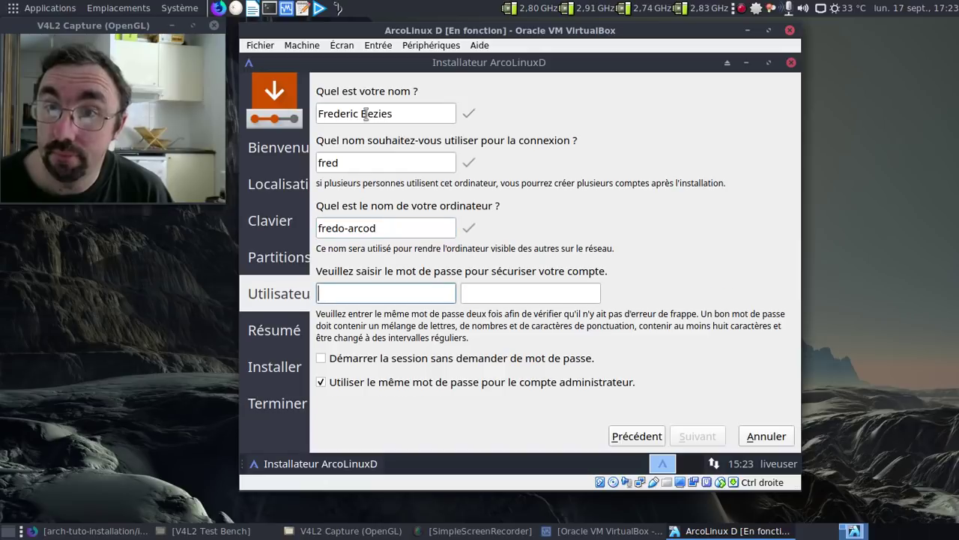
{"action": "key", "text": "Tab"}
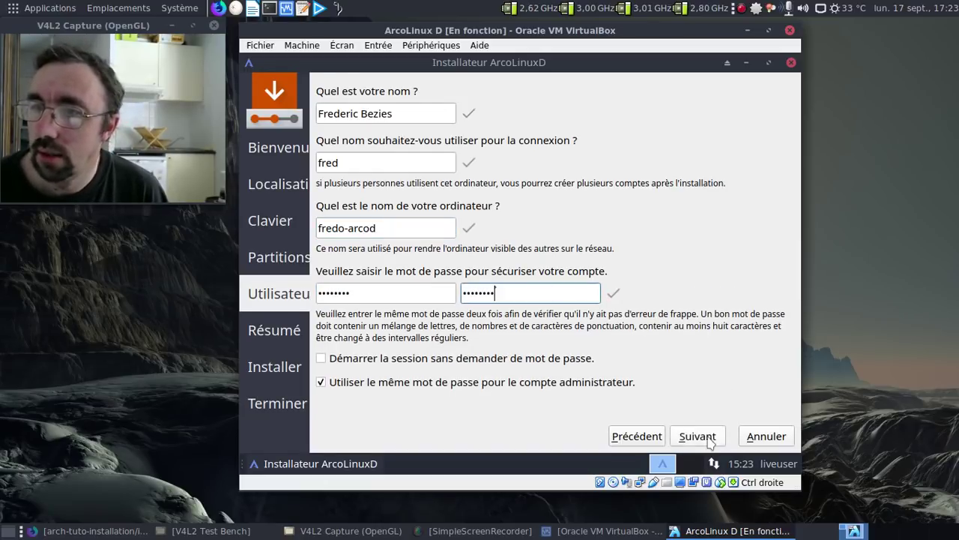
{"action": "left_click", "coordinate": [708, 440]}
{"action": "left_click", "coordinate": [708, 441]}
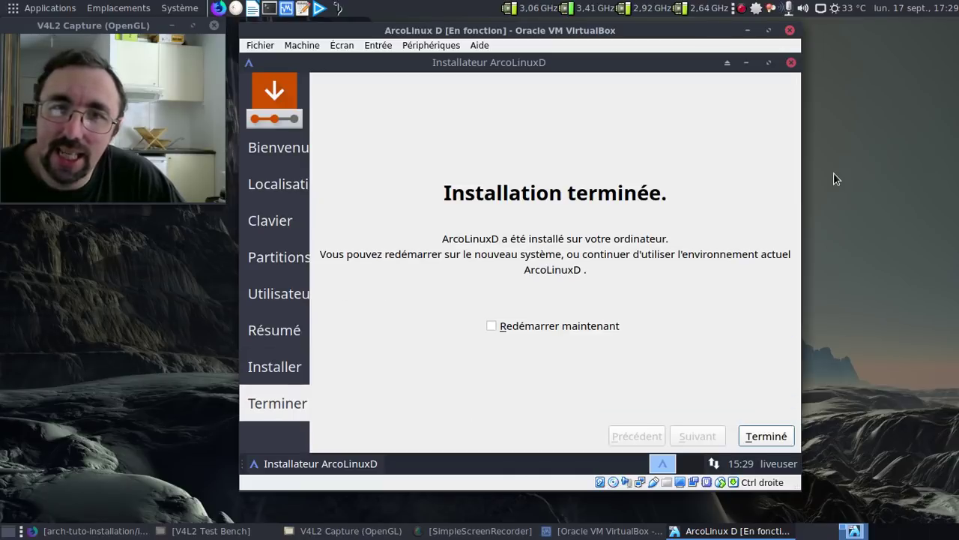
Tick Redémarrer maintenant and click Terminé to reboot the VM
{"action": "left_click", "coordinate": [522, 325]}
{"action": "left_click", "coordinate": [770, 433]}
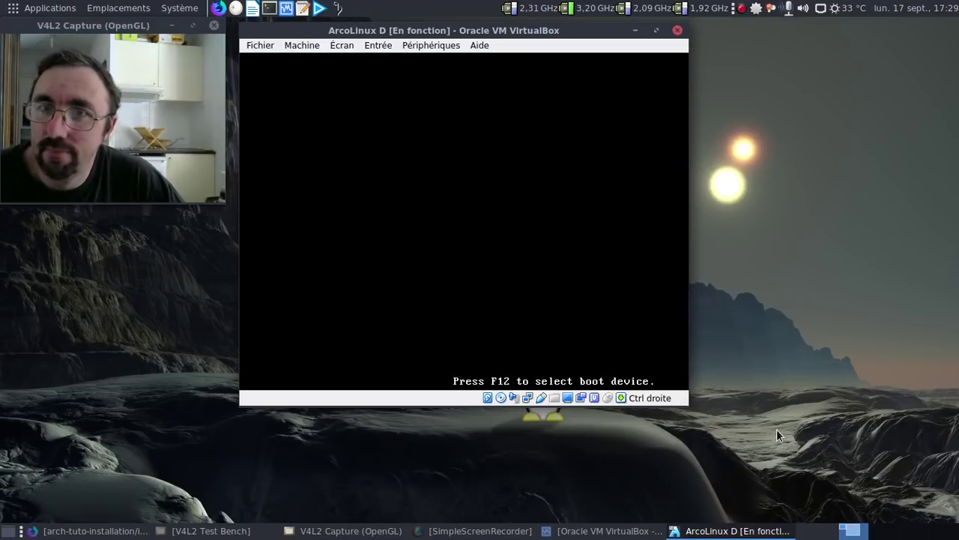
Boot the default GRUB entry immediately at the boot menu
{"action": "key", "text": "Return"}
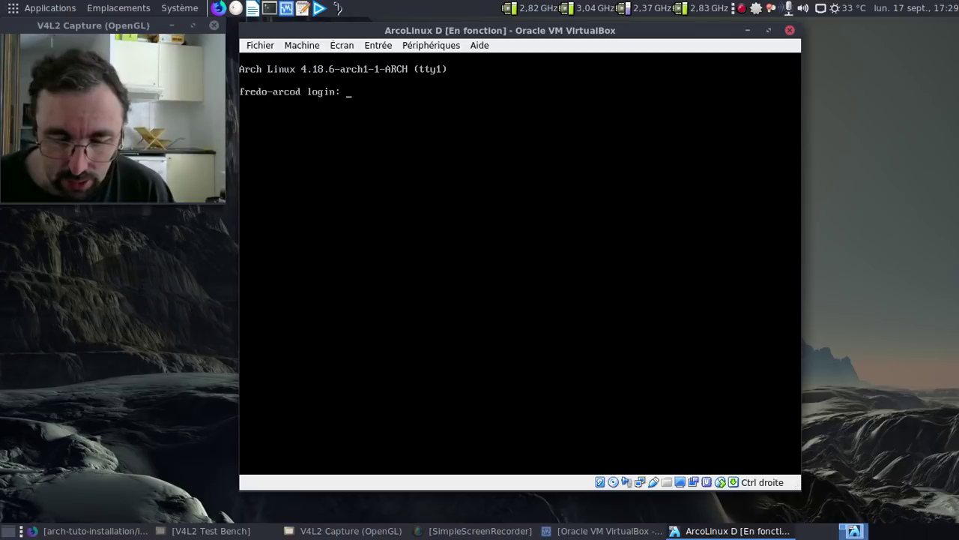
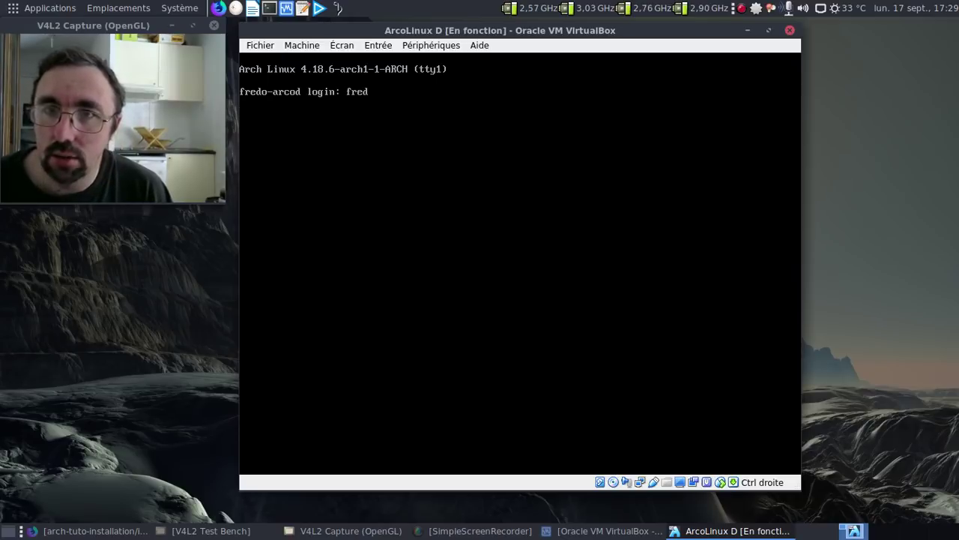
Log in at the tty1 prompt with the user's login name and password
{"action": "key", "text": "Return"}
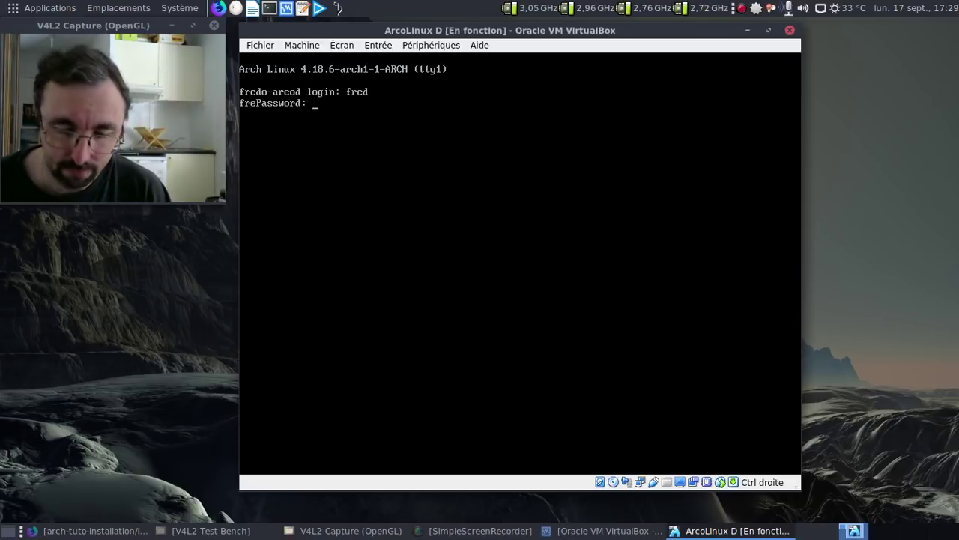
{"action": "key", "text": "Return"}
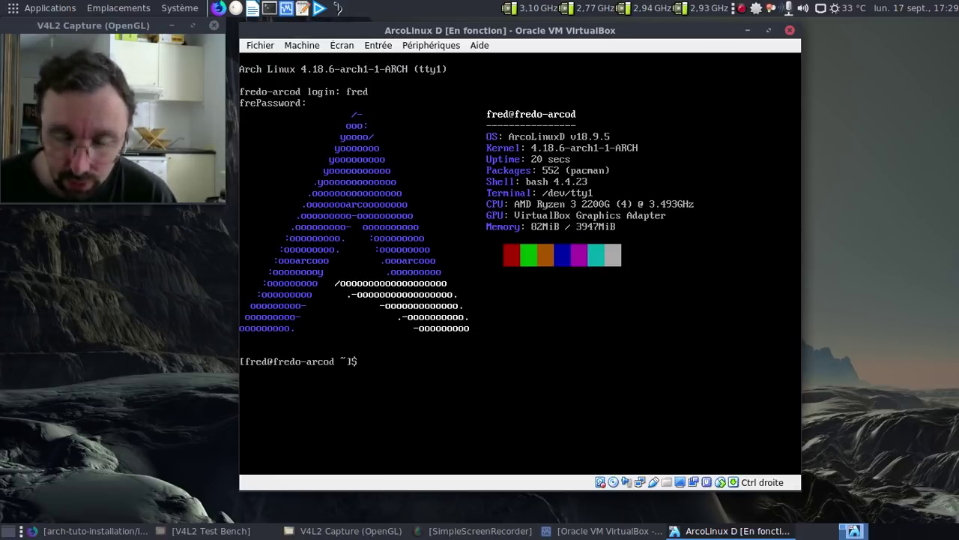
Run yay, authorise with the sudo password, and accept the 46-package update
{"action": "type", "text": "yay"}
{"action": "key", "text": "Return"}
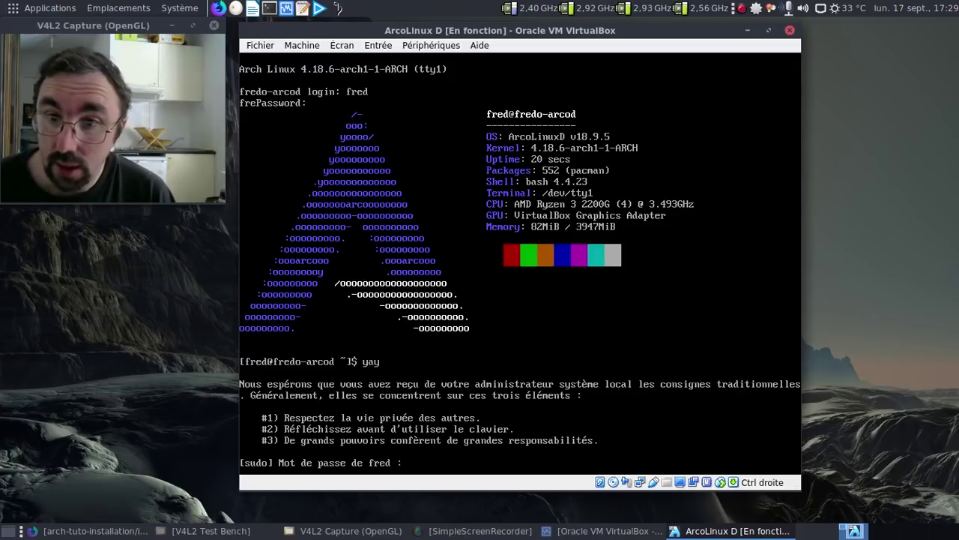
{"action": "key", "text": "Return"}
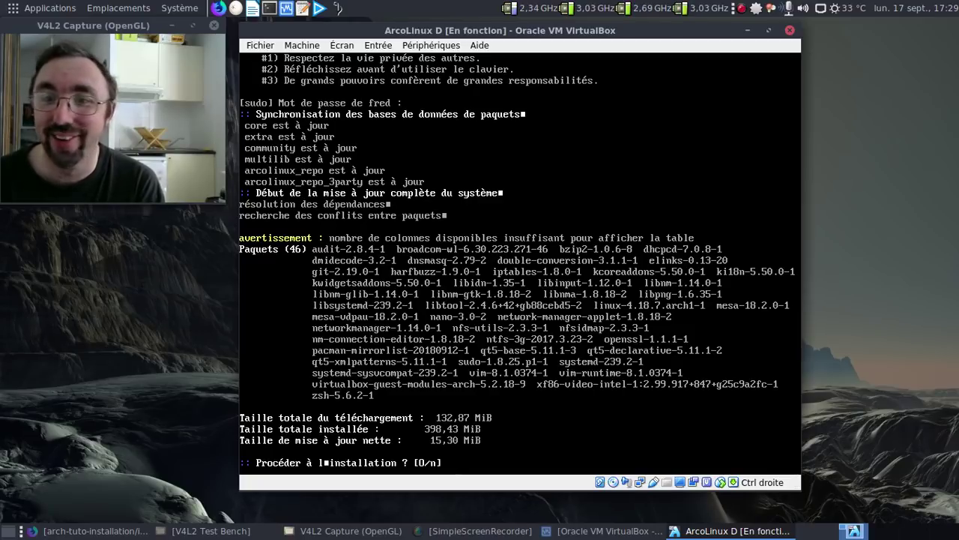
{"action": "key", "text": "Return"}
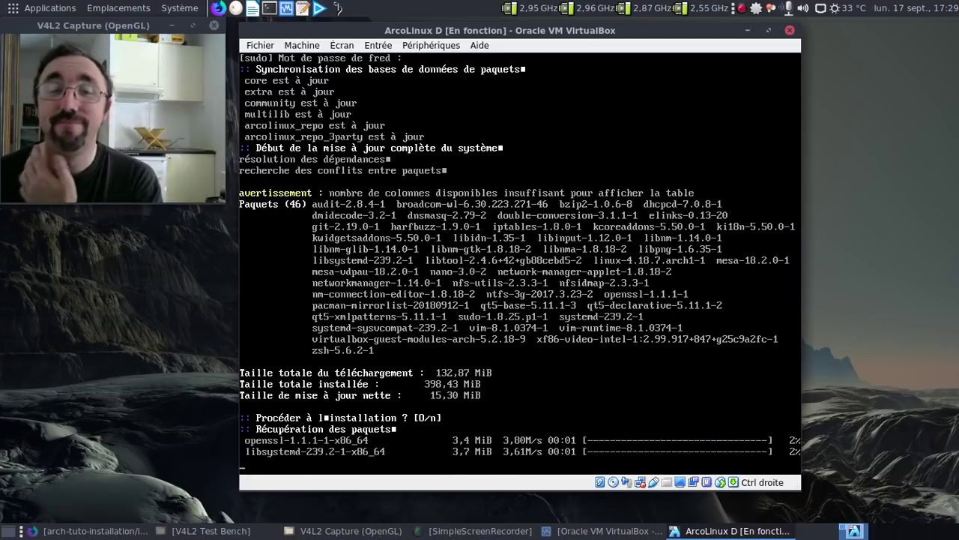